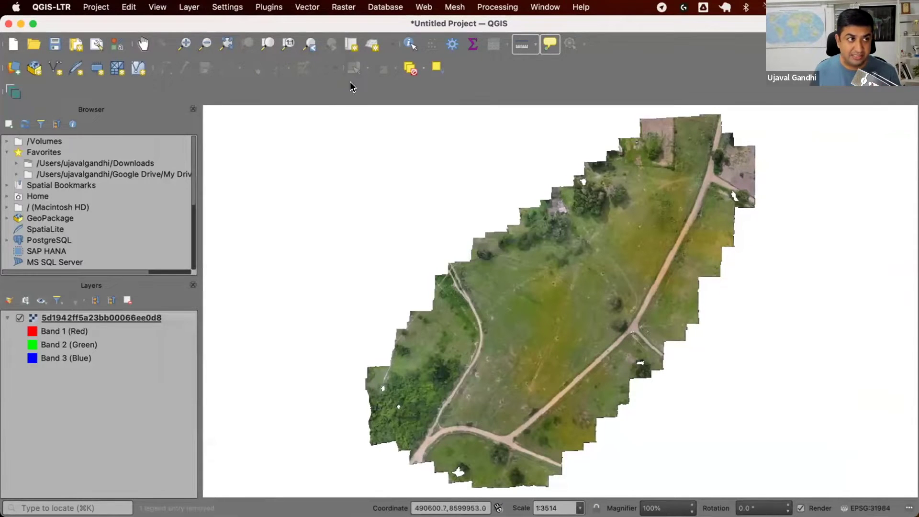
# Load the drone orthophoto .tif from Downloads into the Georeferencer
pyautogui.click(189, 7)
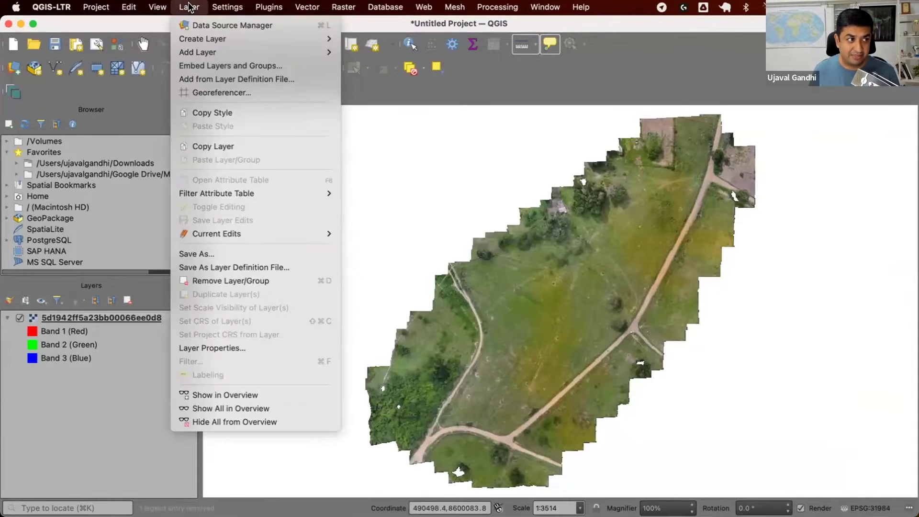
pyautogui.click(202, 93)
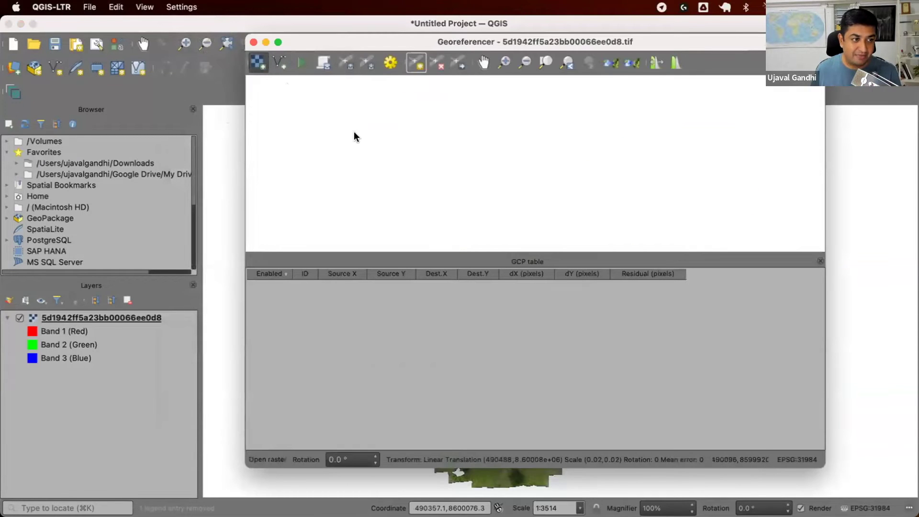
pyautogui.press('super+o')
pyautogui.click(349, 150)
pyautogui.doubleClick(349, 150)
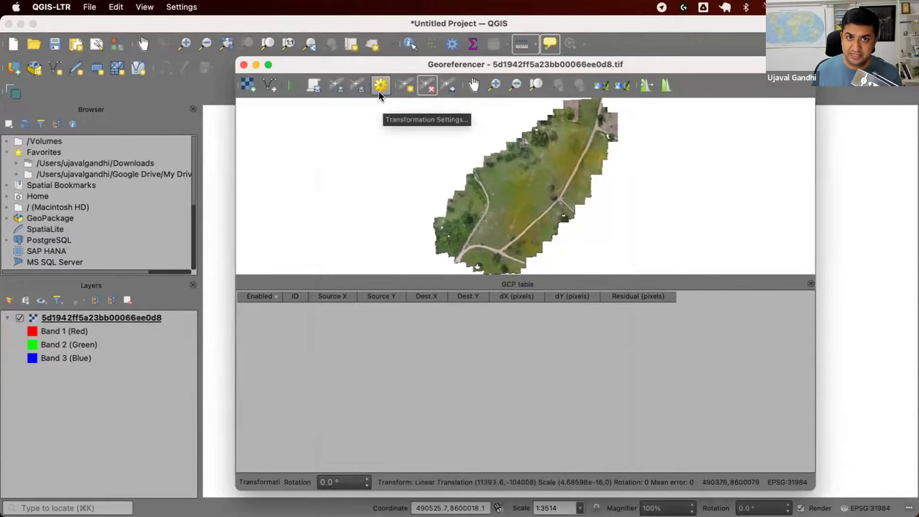
# Set the linear transformation output to test.tif in Downloads, using 0 for transparency
pyautogui.click(379, 86)
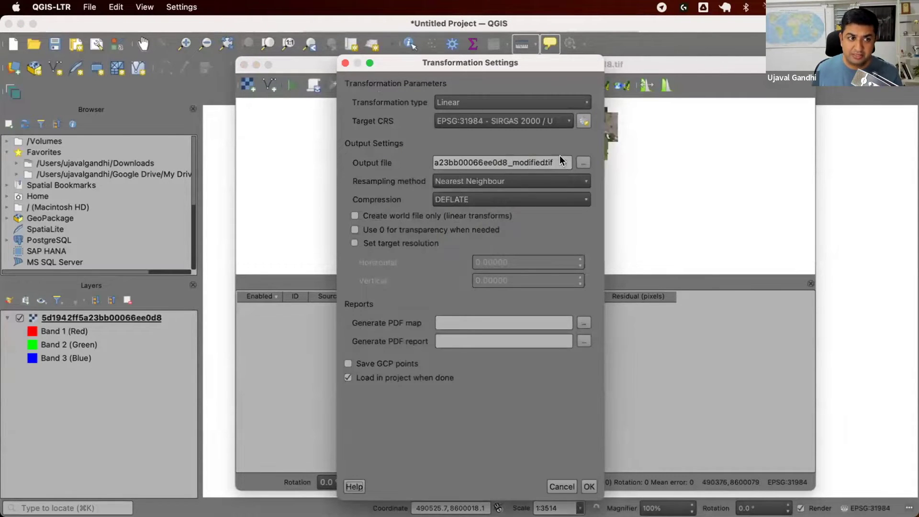
pyautogui.click(564, 162)
pyautogui.click(583, 163)
pyautogui.write('test')
pyautogui.press('Return')
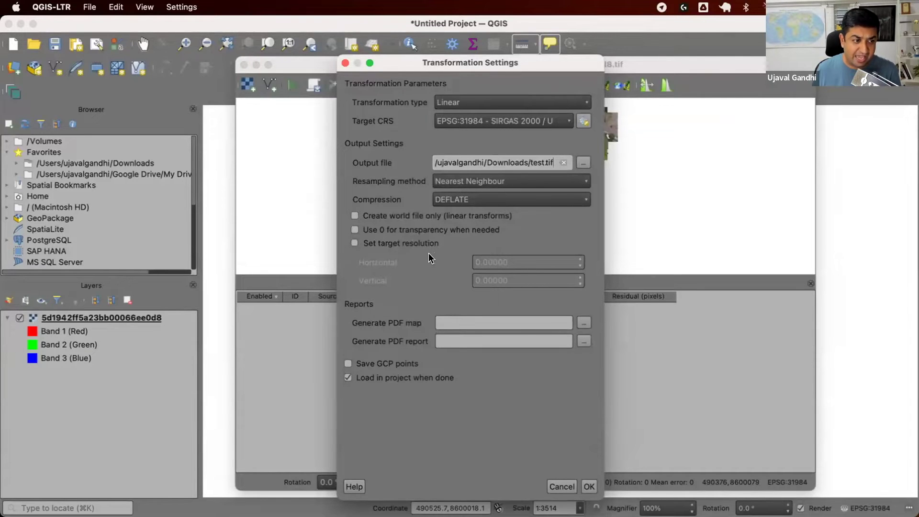
pyautogui.click(427, 230)
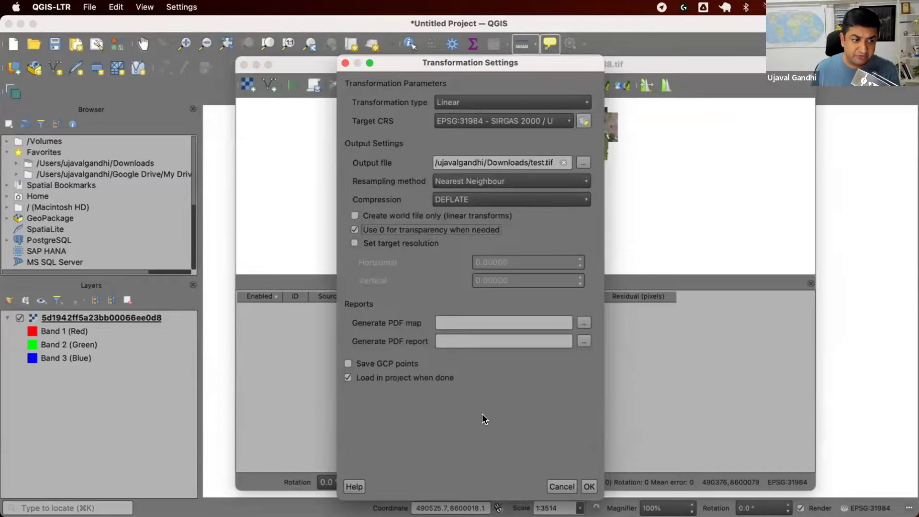
pyautogui.press('Return')
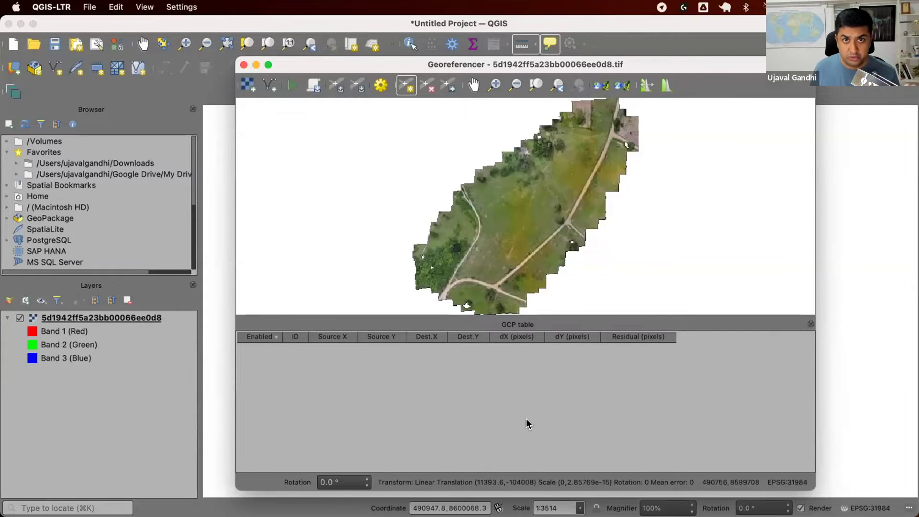
# Add a control point near the image top with map coordinates X 0, Y 0
pyautogui.click(599, 128)
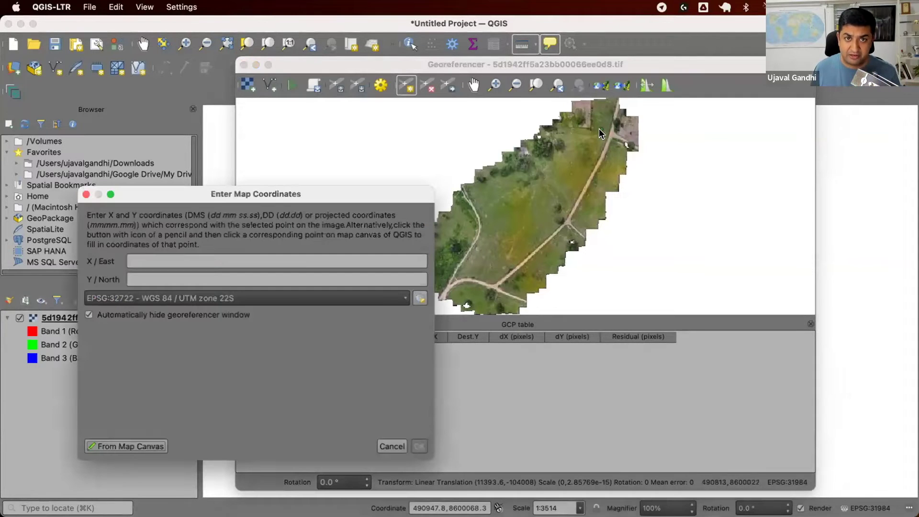
pyautogui.click(288, 260)
pyautogui.write('0')
pyautogui.click(284, 276)
pyautogui.write('0')
pyautogui.click(416, 445)
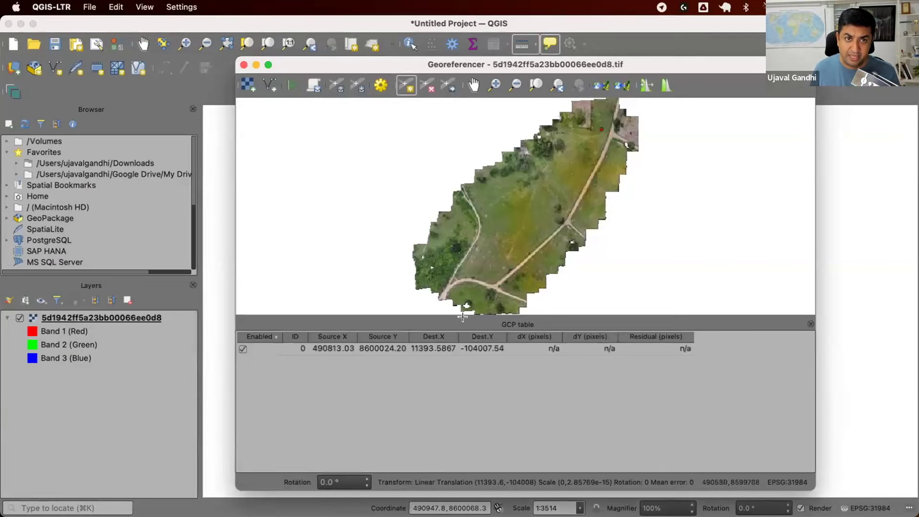
# Add a second control point on the lower-left path, also at X 0, Y 0
pyautogui.click(464, 277)
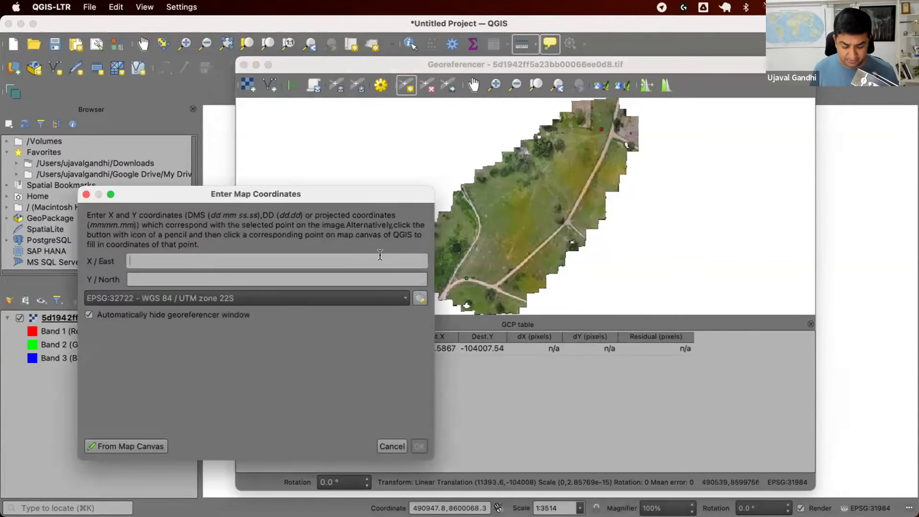
pyautogui.write('0')
pyautogui.click(368, 277)
pyautogui.write('0')
pyautogui.click(418, 444)
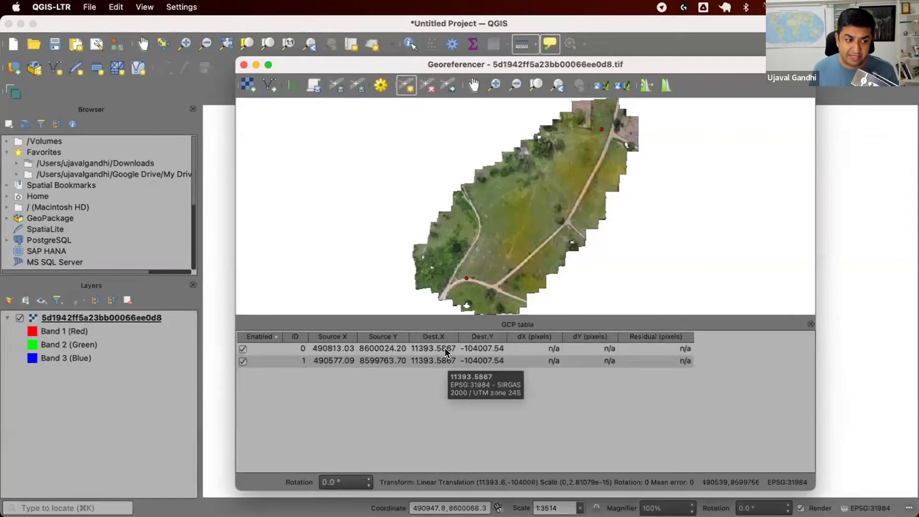
# Copy the Source X/Y values into Dest.X/Dest.Y, e.g. point 0 destination X 490813.03
pyautogui.doubleClick(342, 348)
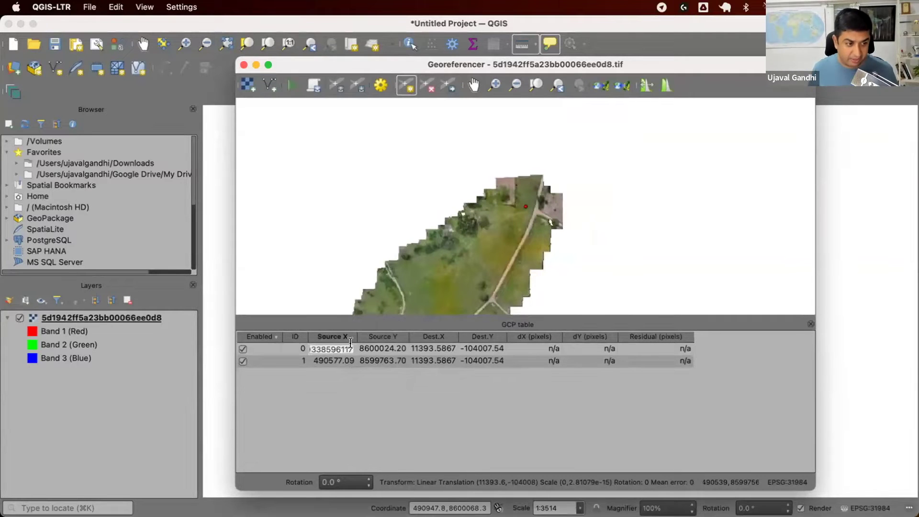
pyautogui.doubleClick(423, 348)
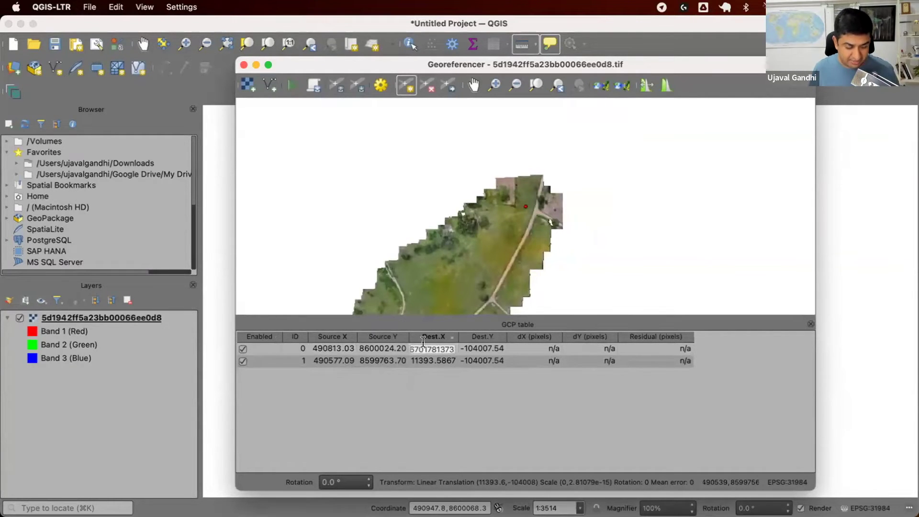
pyautogui.press('Return')
pyautogui.doubleClick(333, 360)
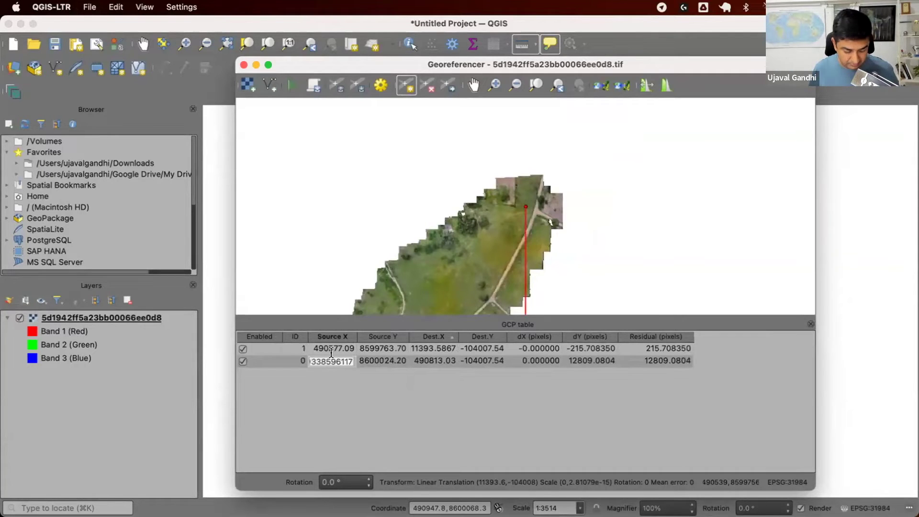
pyautogui.doubleClick(448, 361)
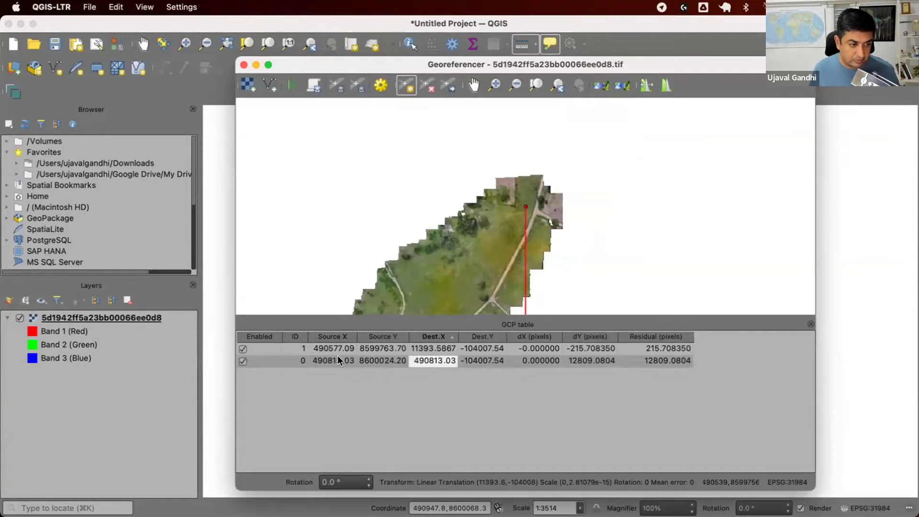
pyautogui.doubleClick(381, 348)
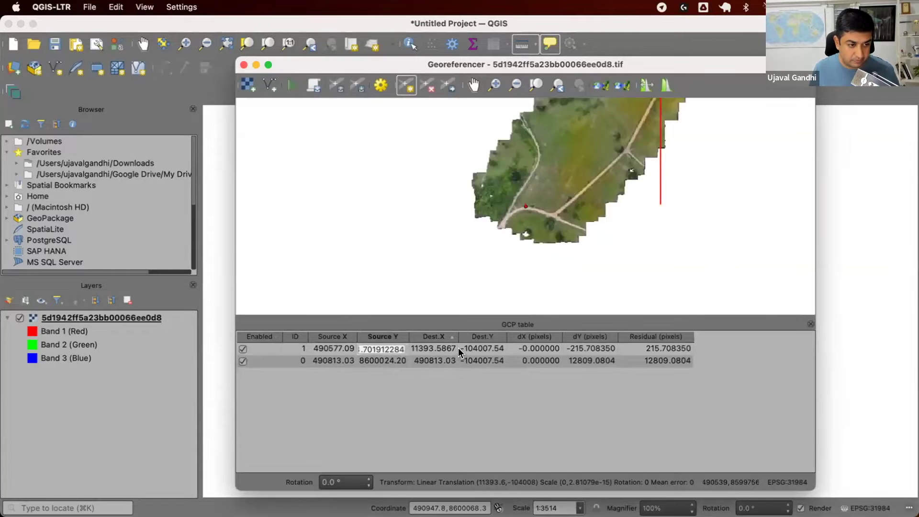
pyautogui.press('Return')
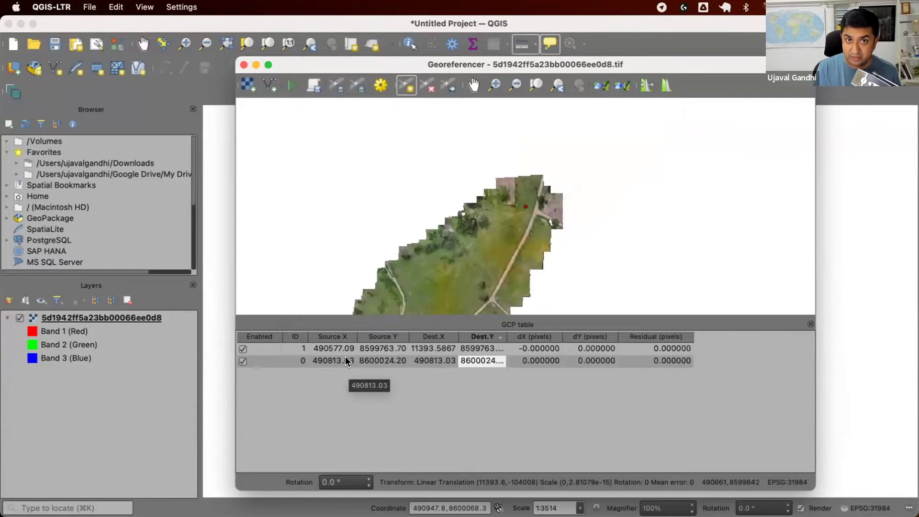
pyautogui.click(585, 402)
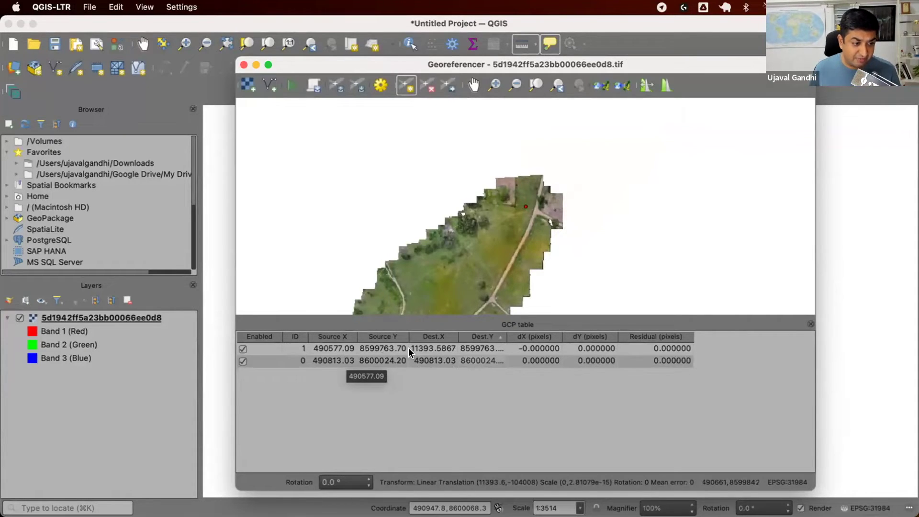
# Set the first control point's Dest.X to 490582.09, its source X plus 5
pyautogui.doubleClick(335, 348)
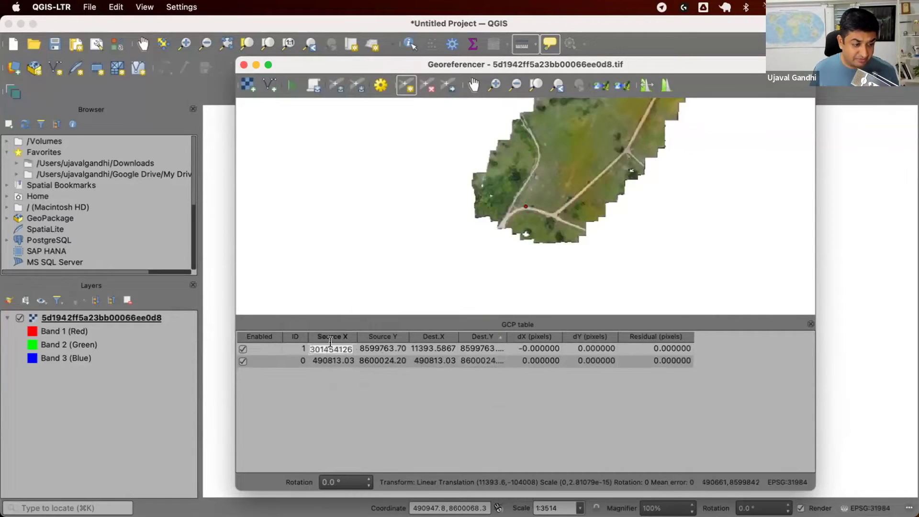
pyautogui.doubleClick(444, 352)
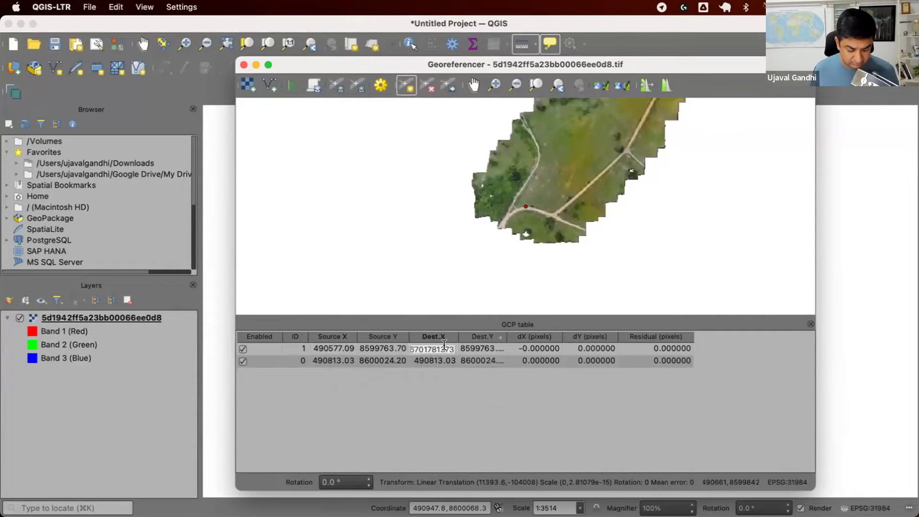
pyautogui.write('490577.09')
pyautogui.doubleClick(436, 346)
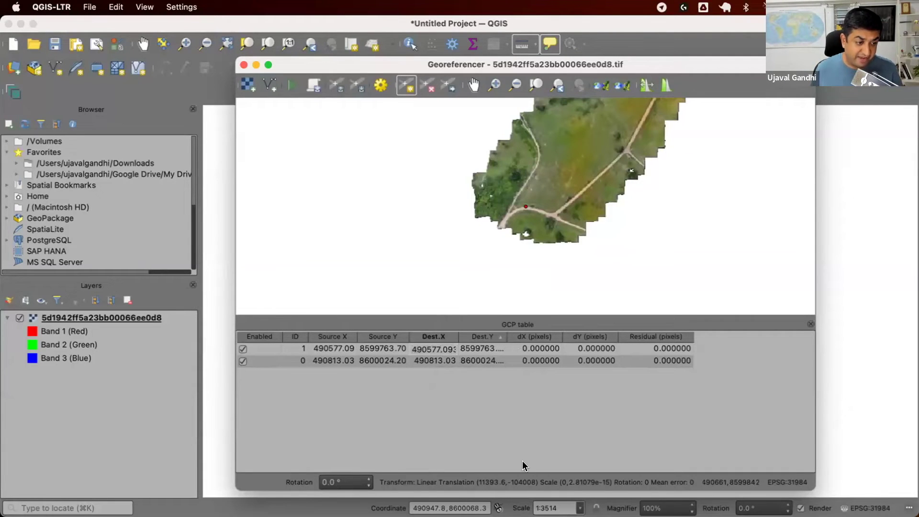
pyautogui.press('BackSpace')
pyautogui.press('BackSpace')
pyautogui.press('BackSpace')
pyautogui.press('BackSpace')
pyautogui.press('BackSpace')
pyautogui.press('BackSpace')
pyautogui.press('BackSpace')
pyautogui.write('582.09')
pyautogui.press('Return')
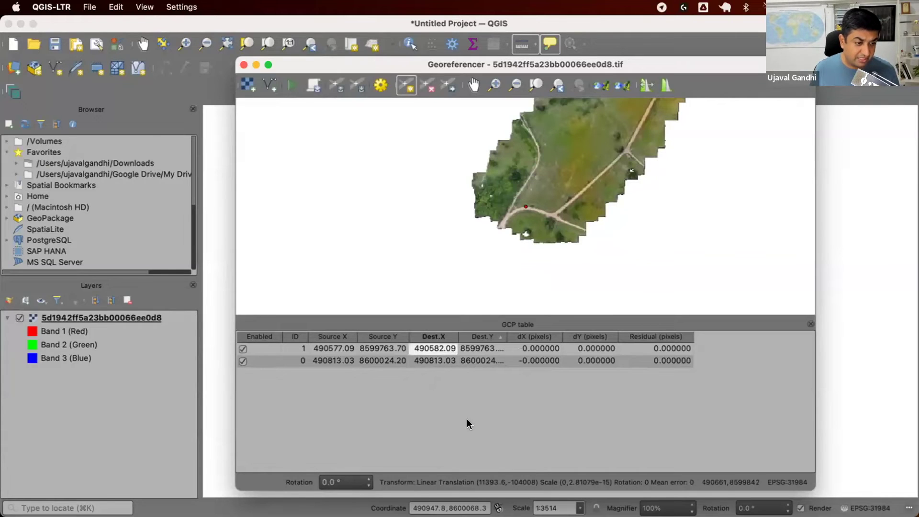
# Change the second control point's Dest.X to 490818.03
pyautogui.doubleClick(431, 361)
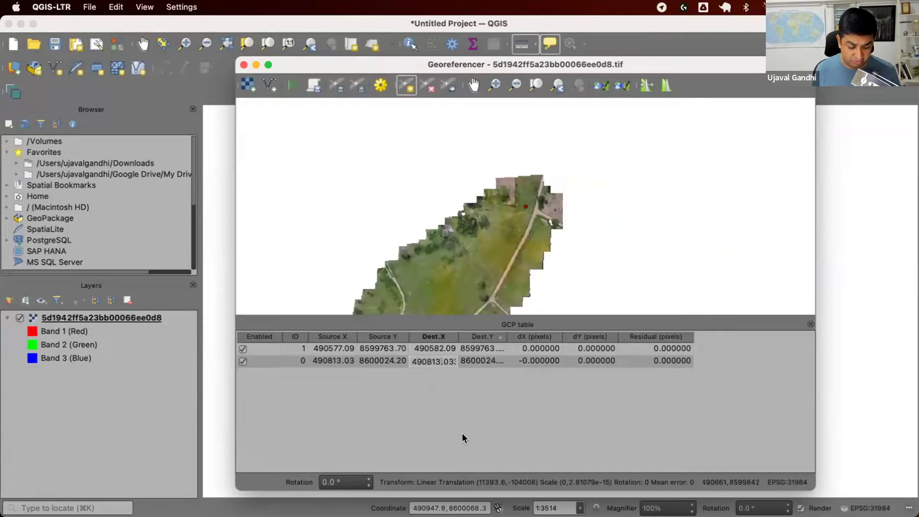
pyautogui.press('BackSpace')
pyautogui.write('8')
pyautogui.press('Return')
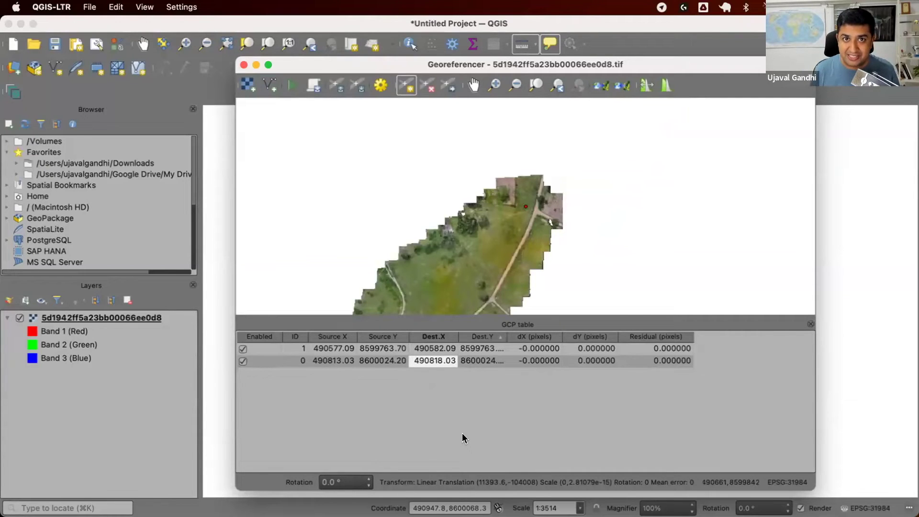
# Run georeferencing to create the test layer, then toggle it to compare with the original
pyautogui.scroll(-3, 387, 290)
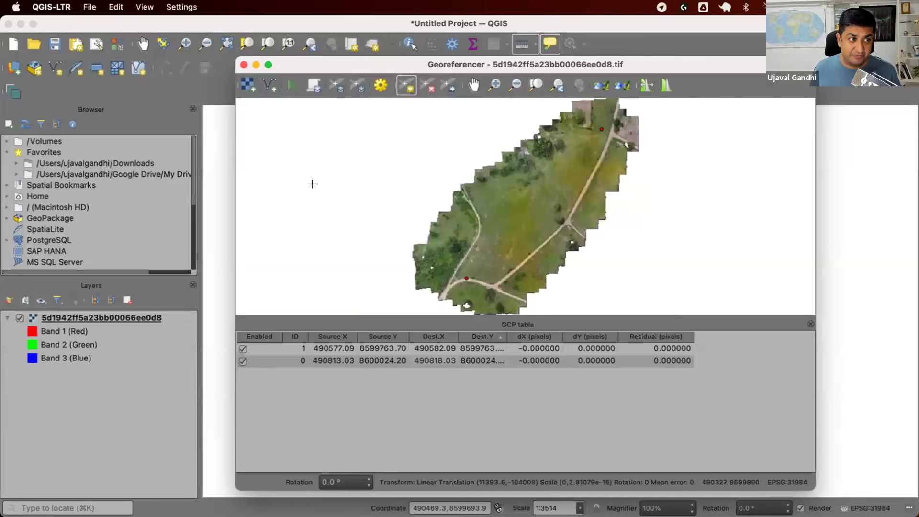
pyautogui.click(295, 90)
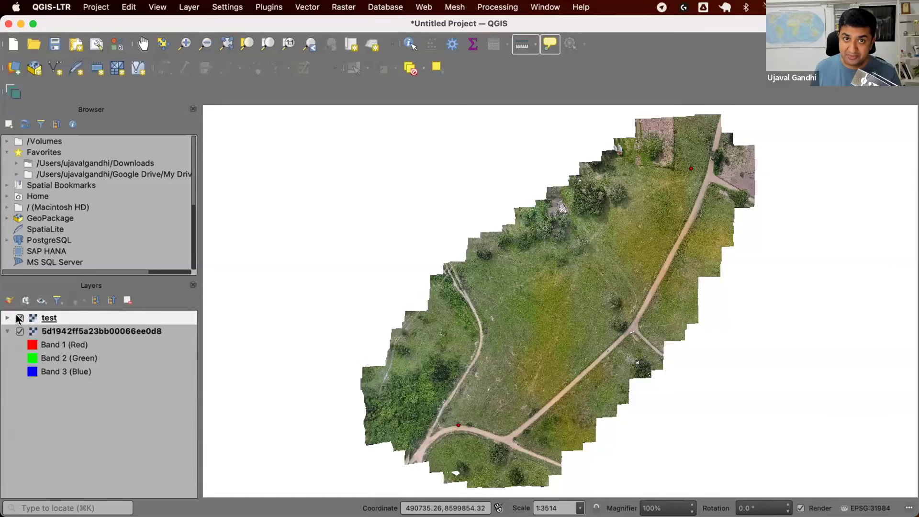
pyautogui.click(19, 319)
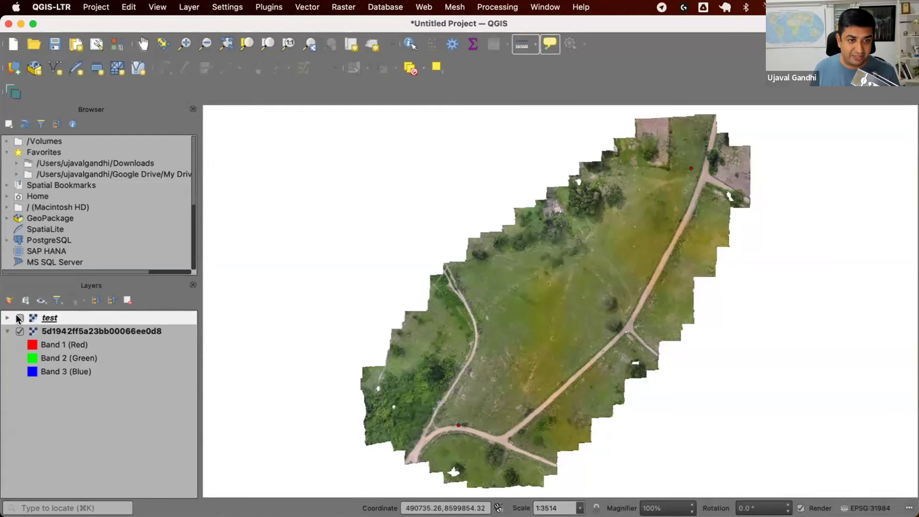
pyautogui.click(19, 319)
pyautogui.click(19, 318)
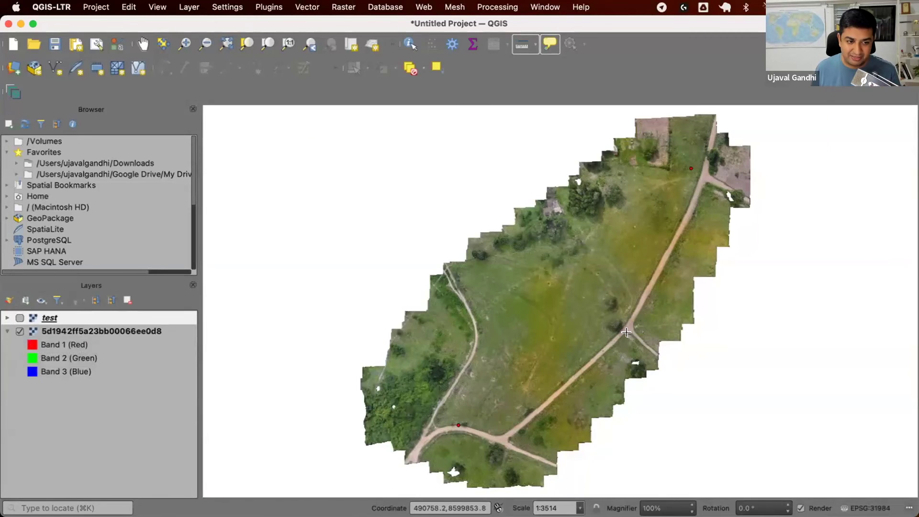
# Measure the white car's rear between the original and test layers, reading 5.019 m
pyautogui.scroll(5, 627, 332)
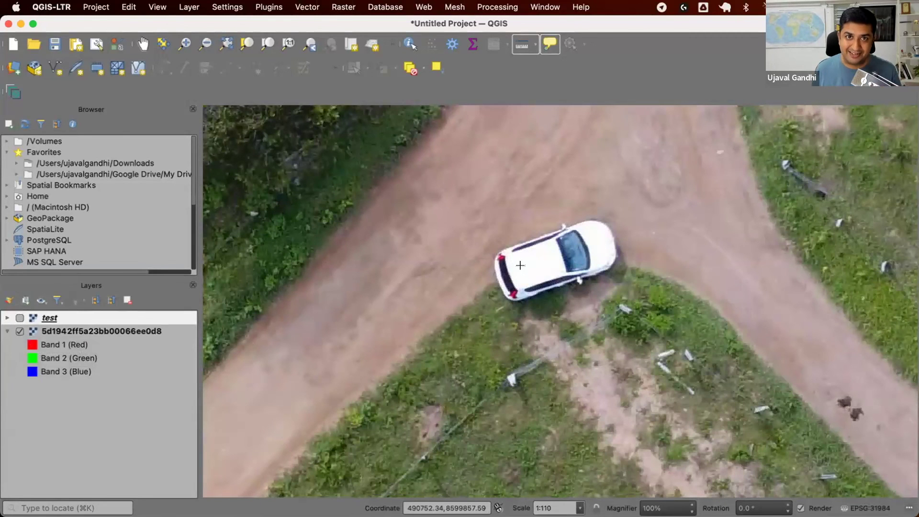
pyautogui.scroll(1, 489, 264)
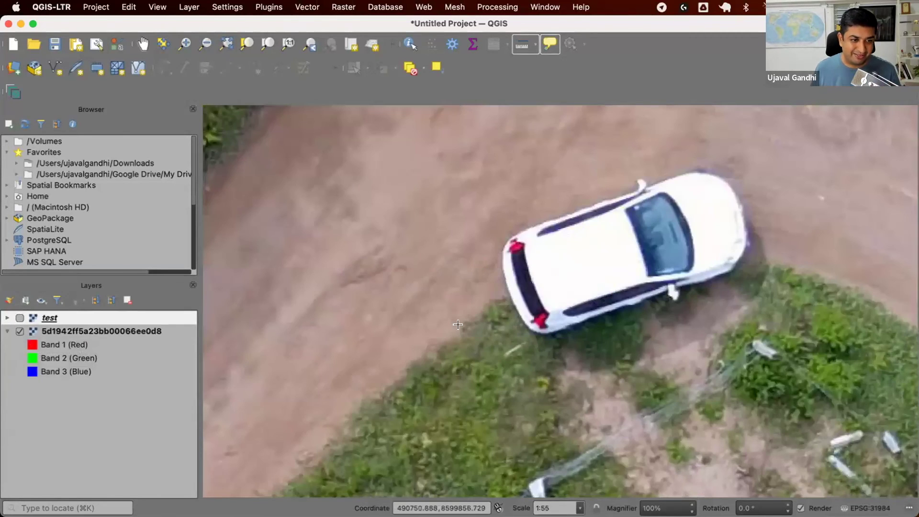
pyautogui.click(535, 45)
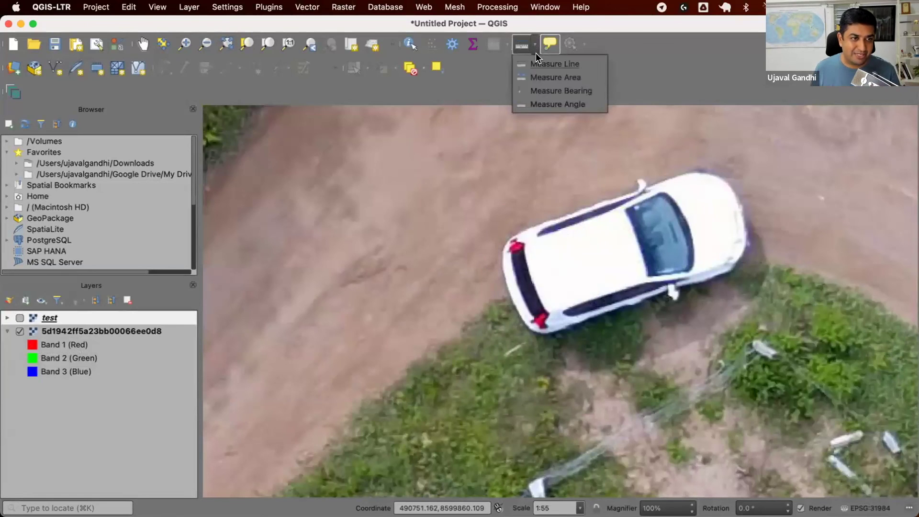
pyautogui.click(551, 63)
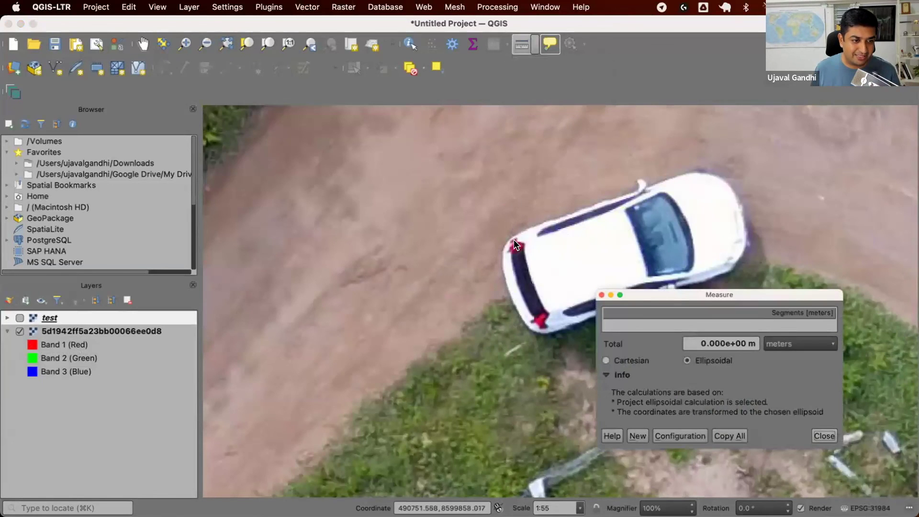
pyautogui.click(514, 243)
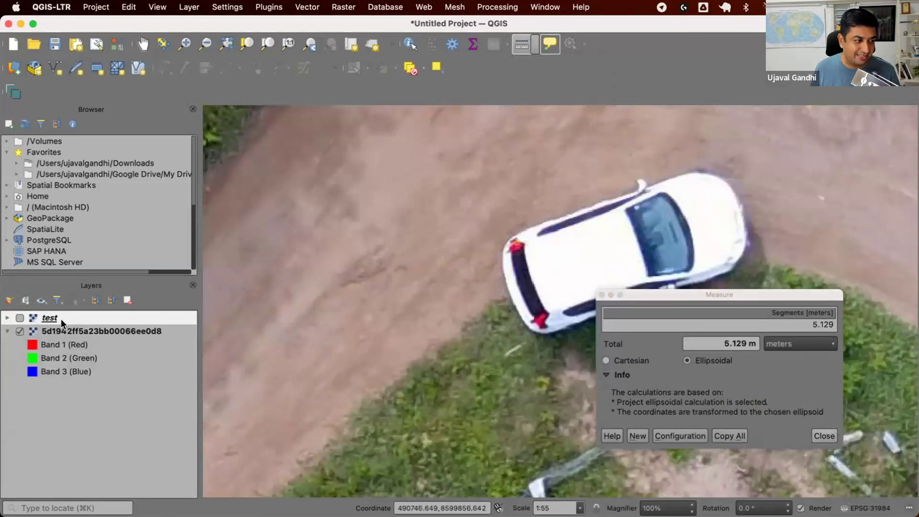
pyautogui.click(19, 318)
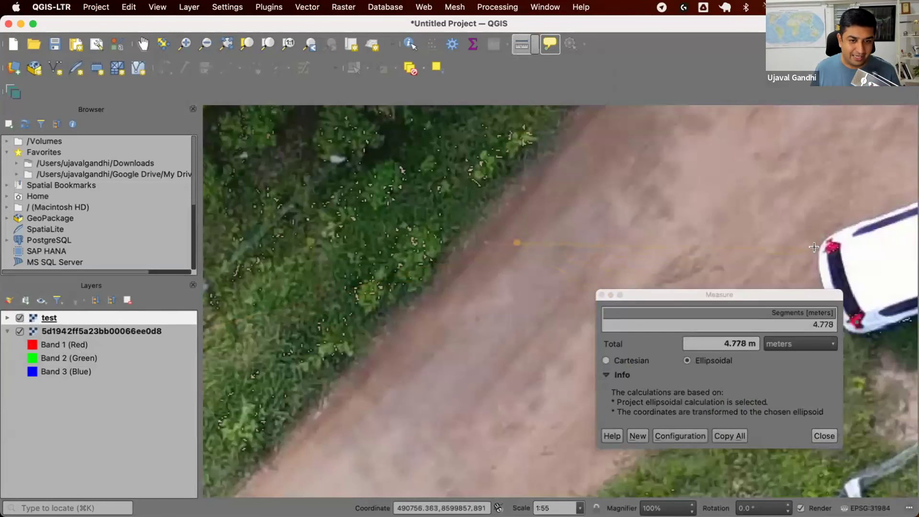
pyautogui.click(830, 237)
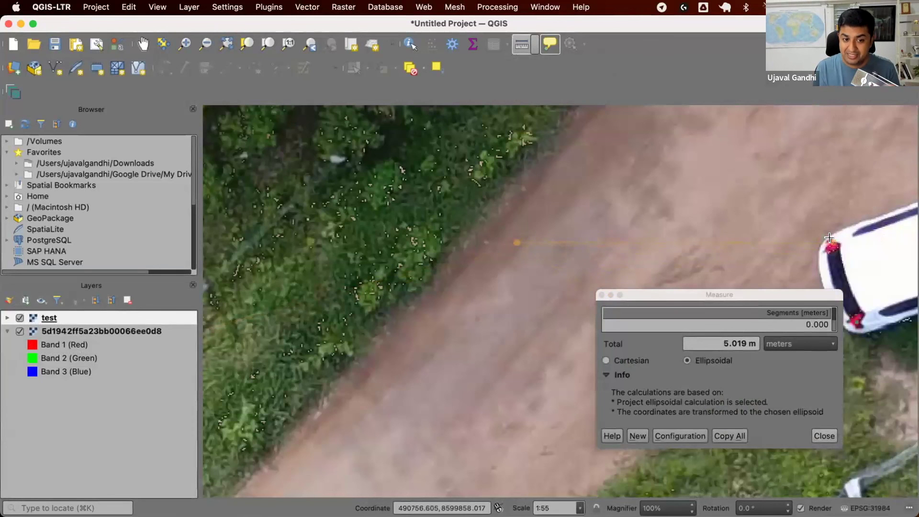